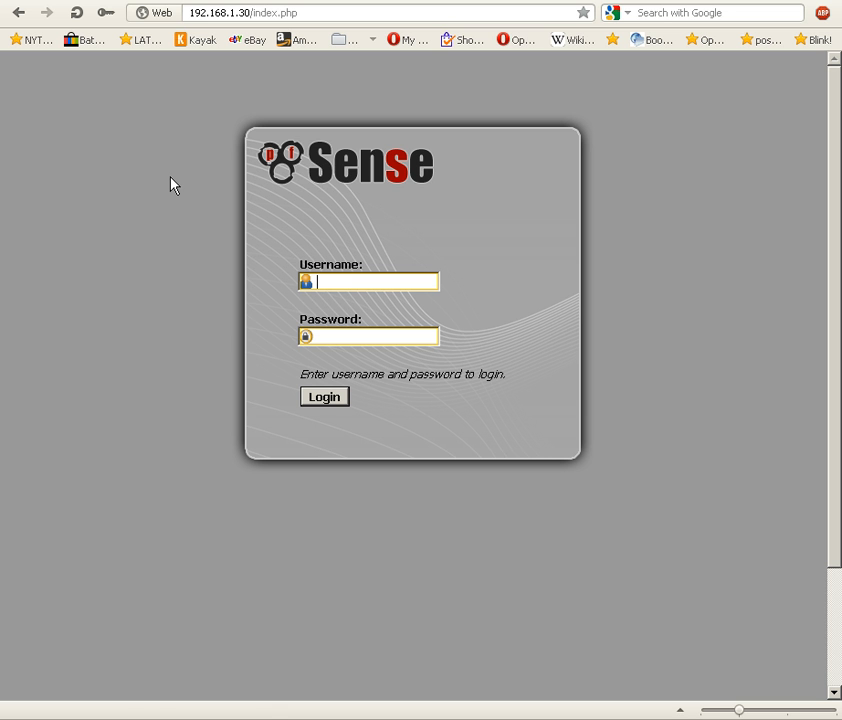
Log in with the saved username and password and open the firewall schedules.
left_click(108, 13)
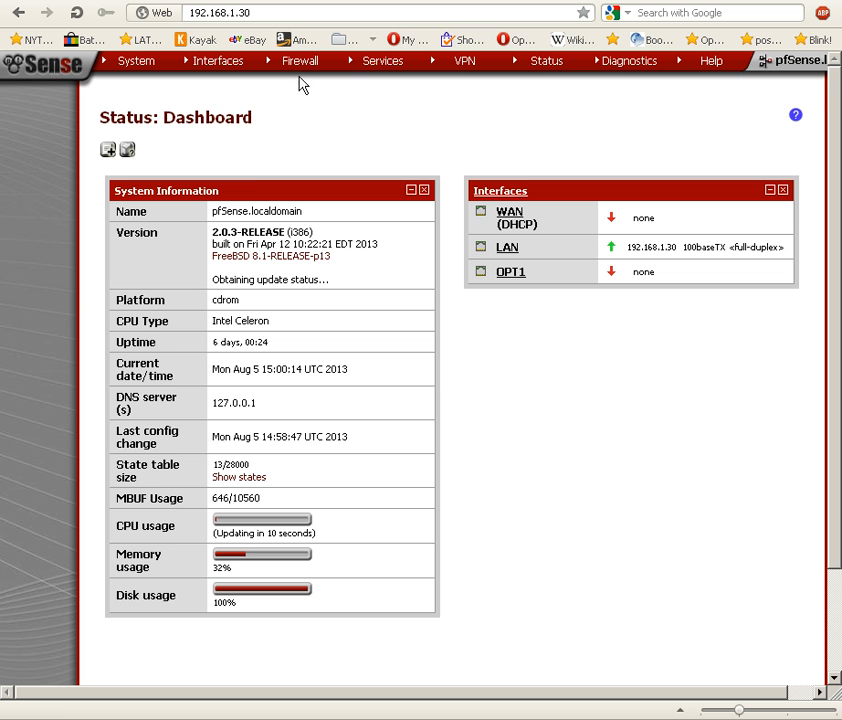
mouse_move(300, 73)
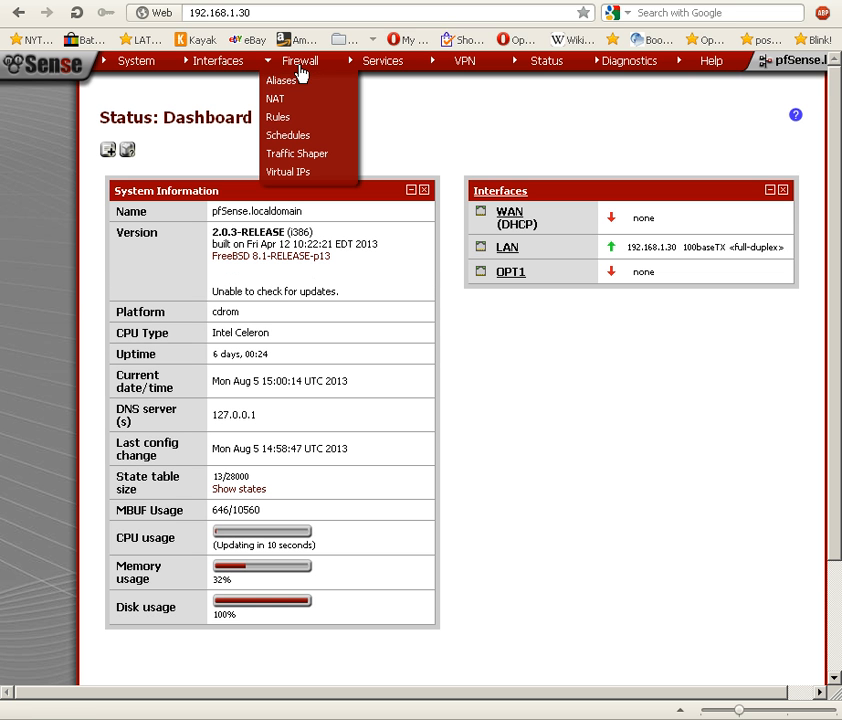
left_click(296, 141)
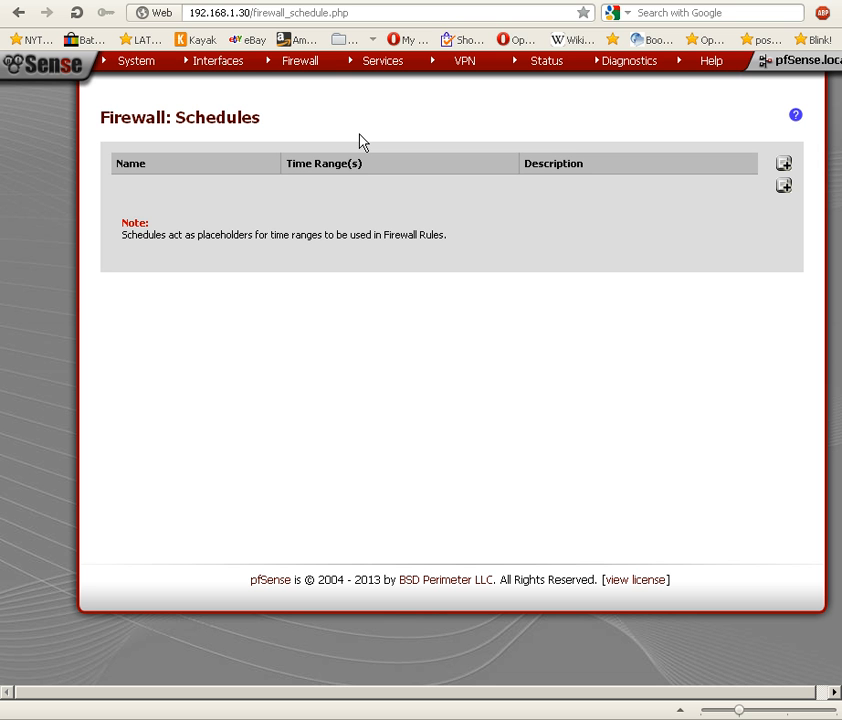
Start a new firewall schedule named WORKHOURS with the description "Normal work hours".
left_click(784, 188)
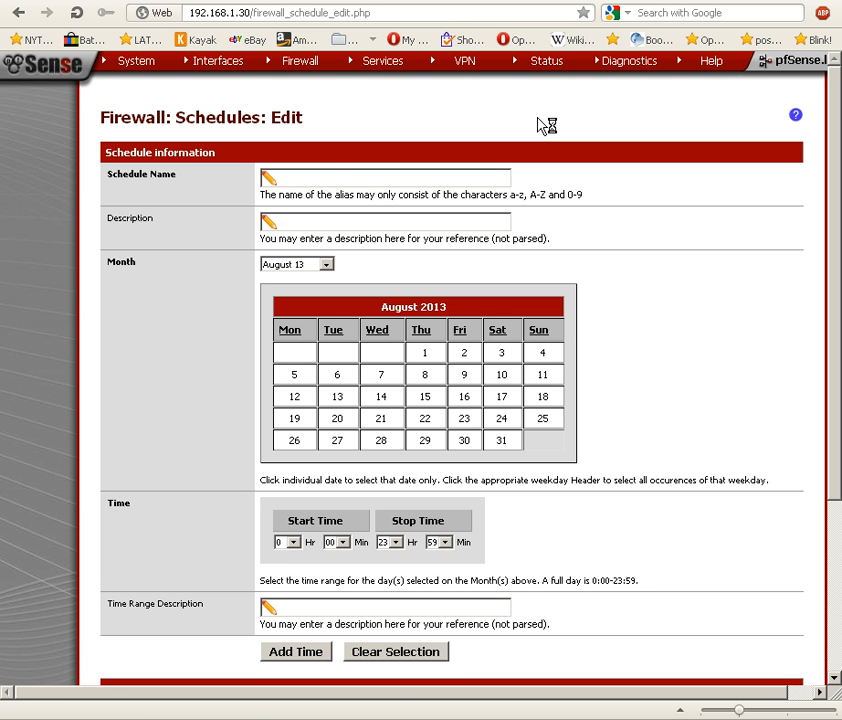
left_click(325, 178)
type("WORKHOURS")
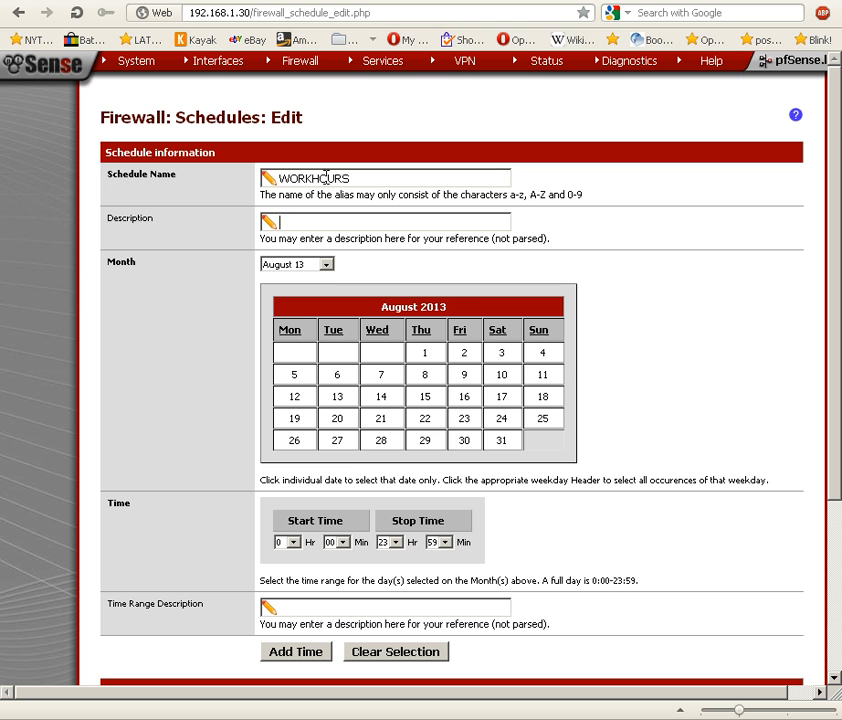
key("Tab")
type("Normal work hours")
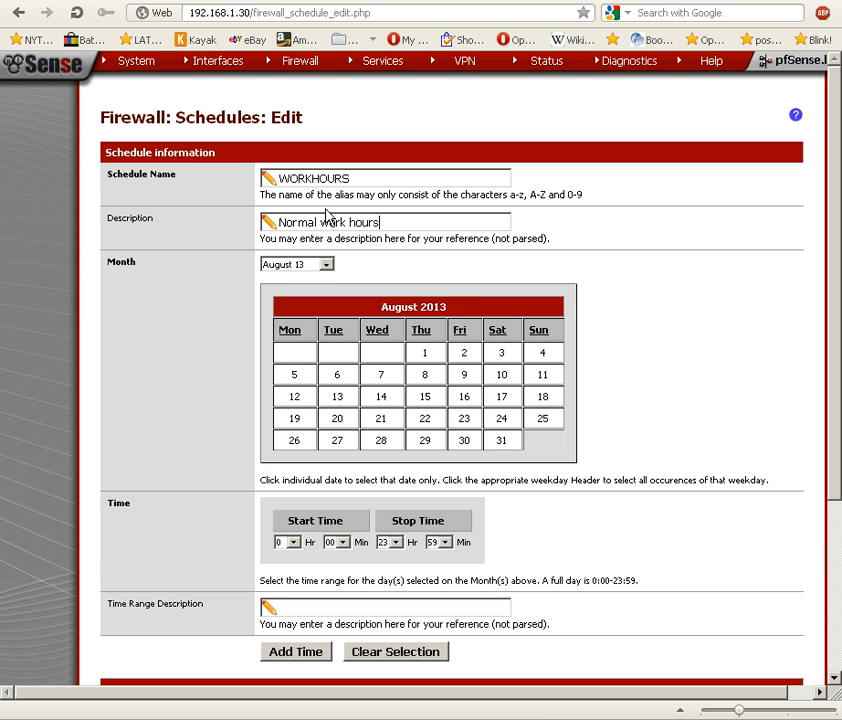
Select only August 6, 2013 in the schedule calendar and check September and October before returning to August.
left_click(337, 377)
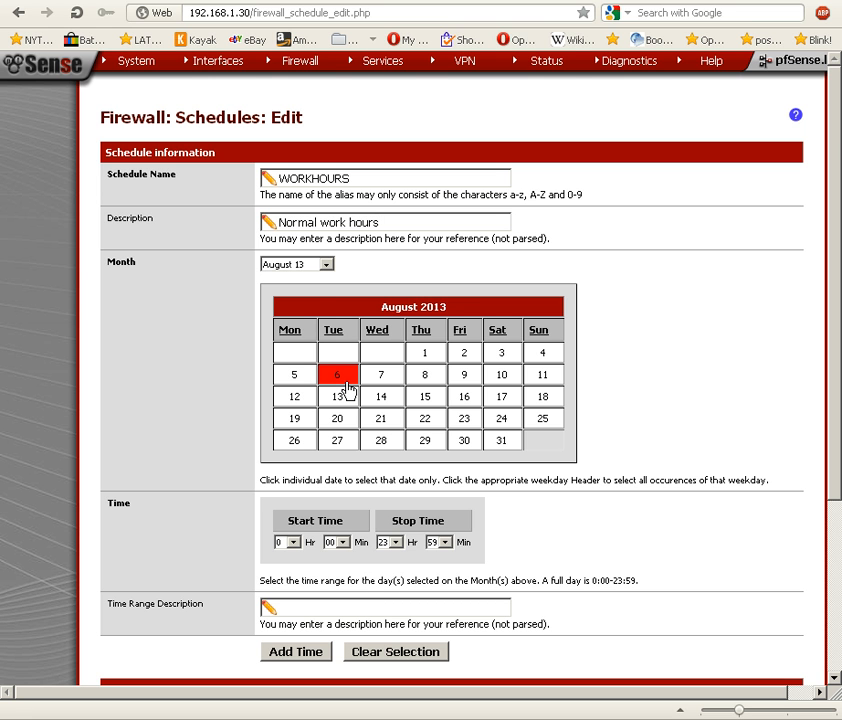
left_click(304, 266)
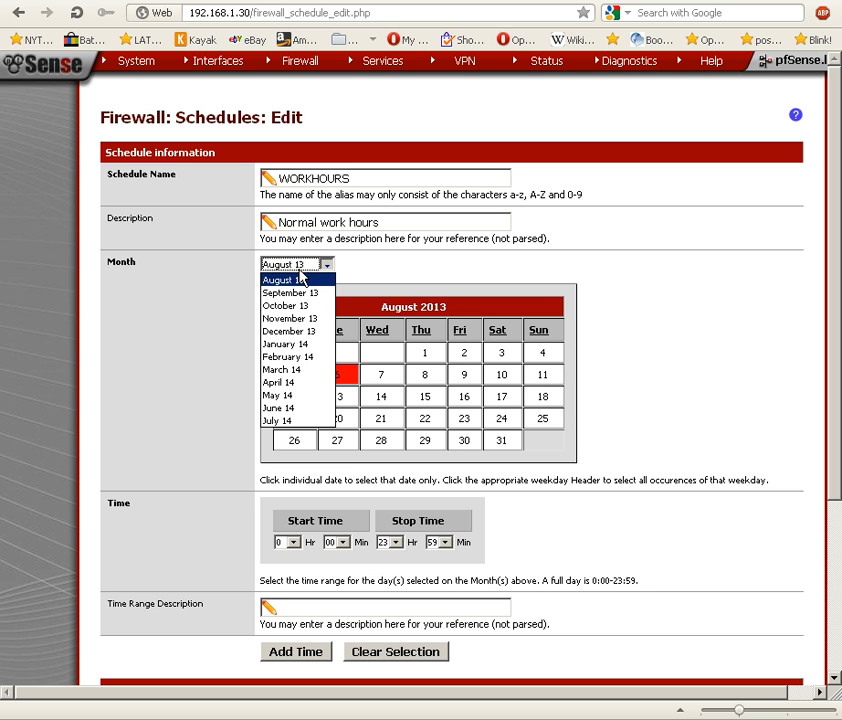
left_click(295, 293)
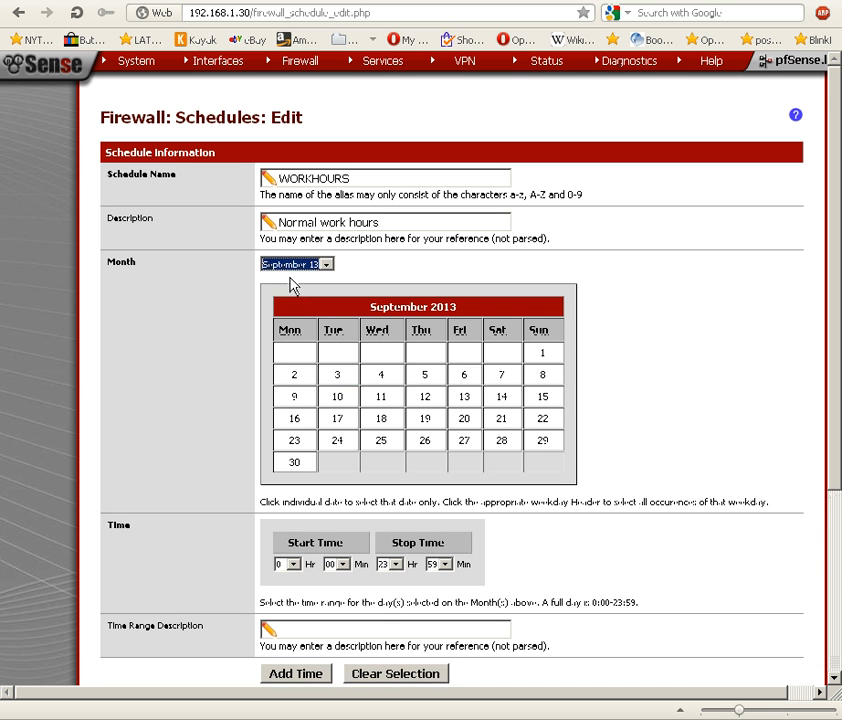
left_click(326, 266)
left_click(283, 306)
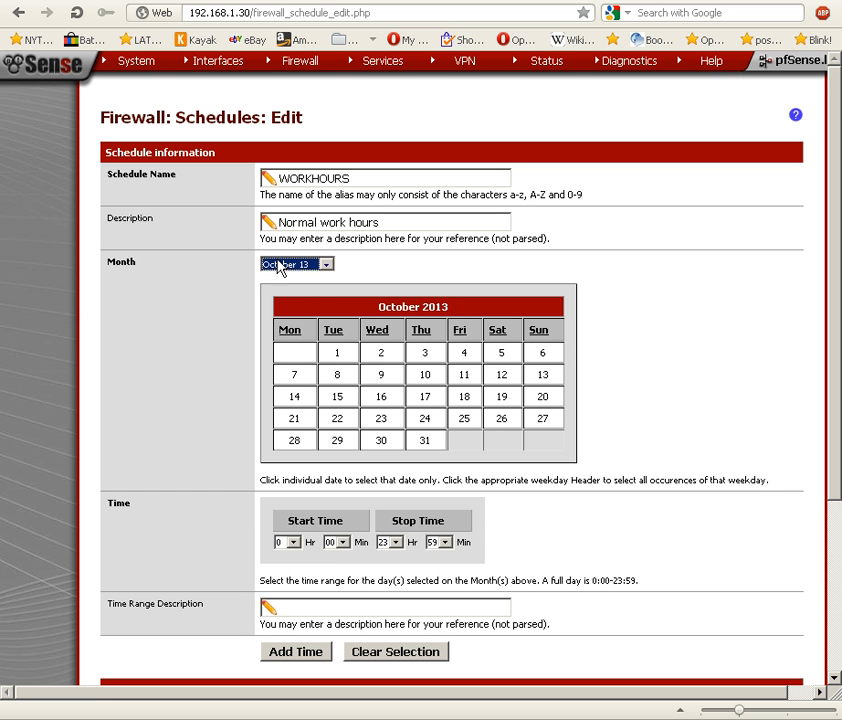
left_click(284, 265)
left_click(276, 281)
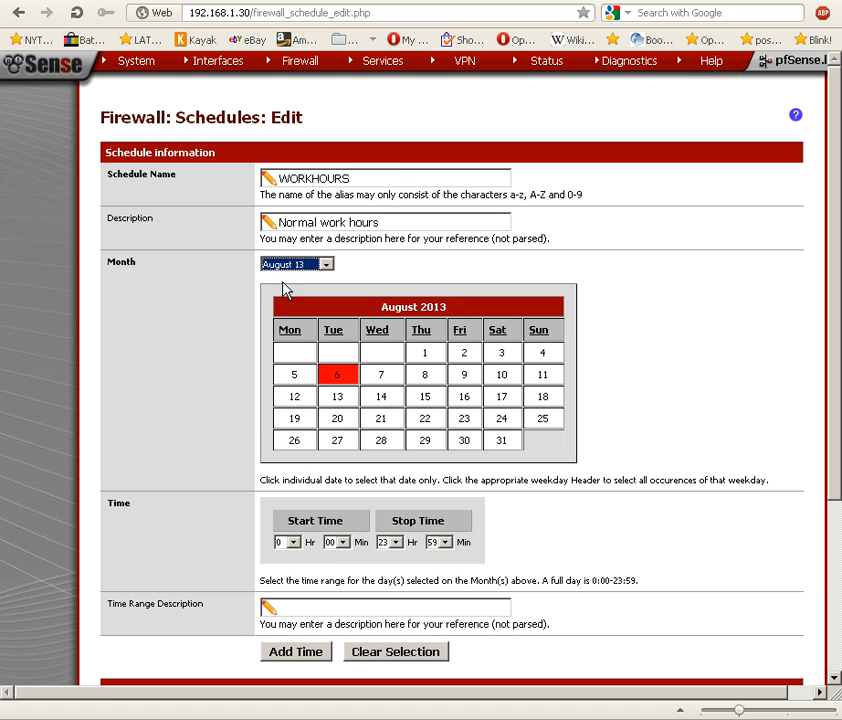
Select every Tuesday for the schedule and check the selection in September and October 2013 before returning to August.
left_click(335, 338)
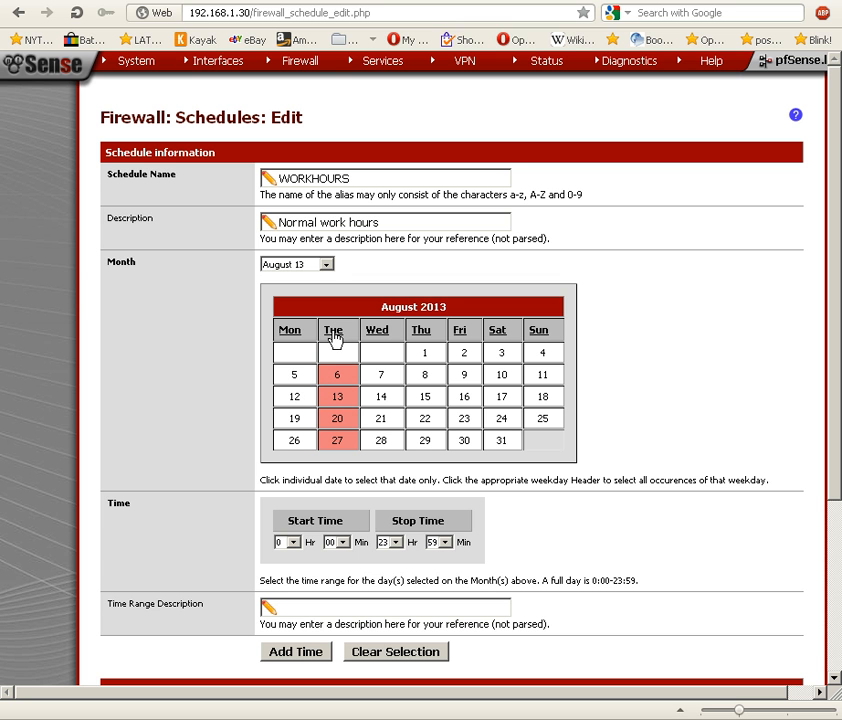
left_click(297, 266)
left_click(291, 293)
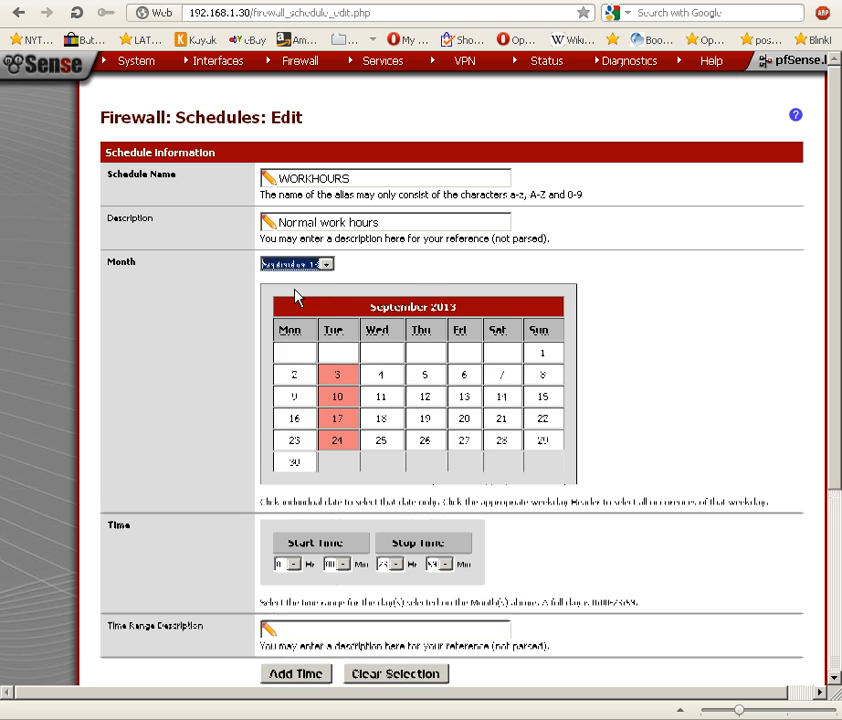
left_click(292, 266)
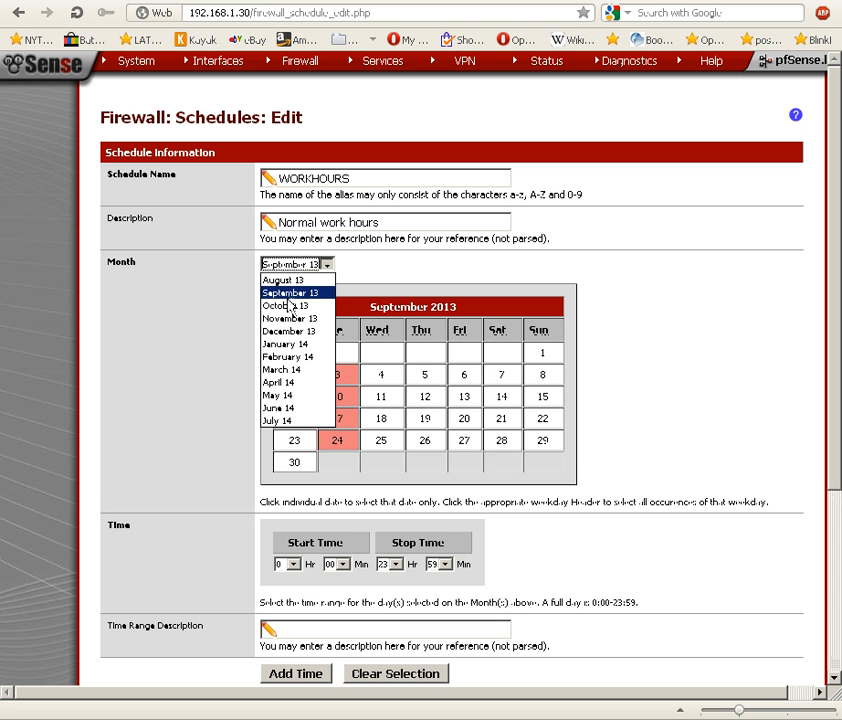
left_click(289, 307)
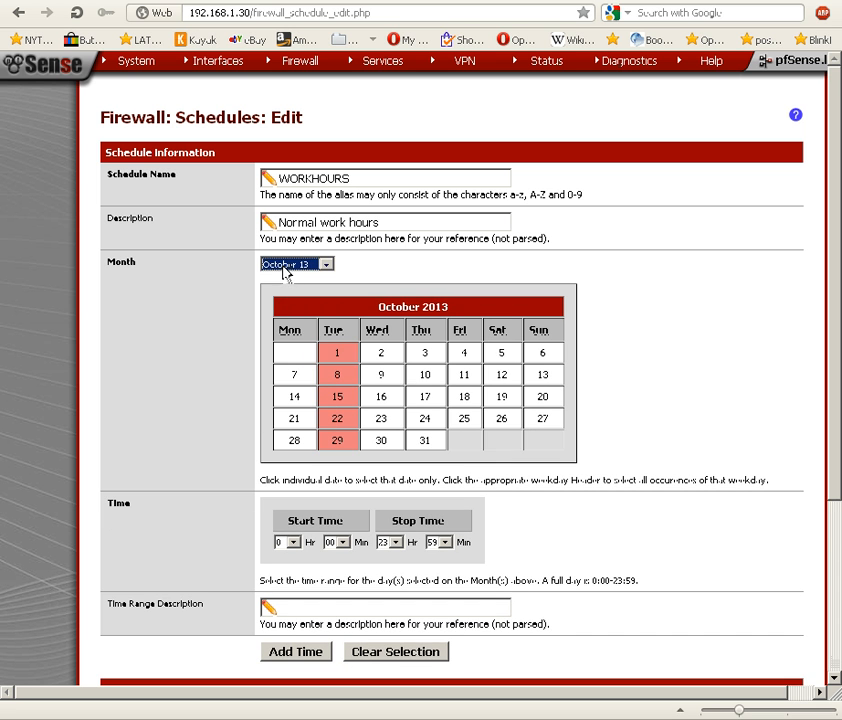
left_click(286, 266)
left_click(282, 280)
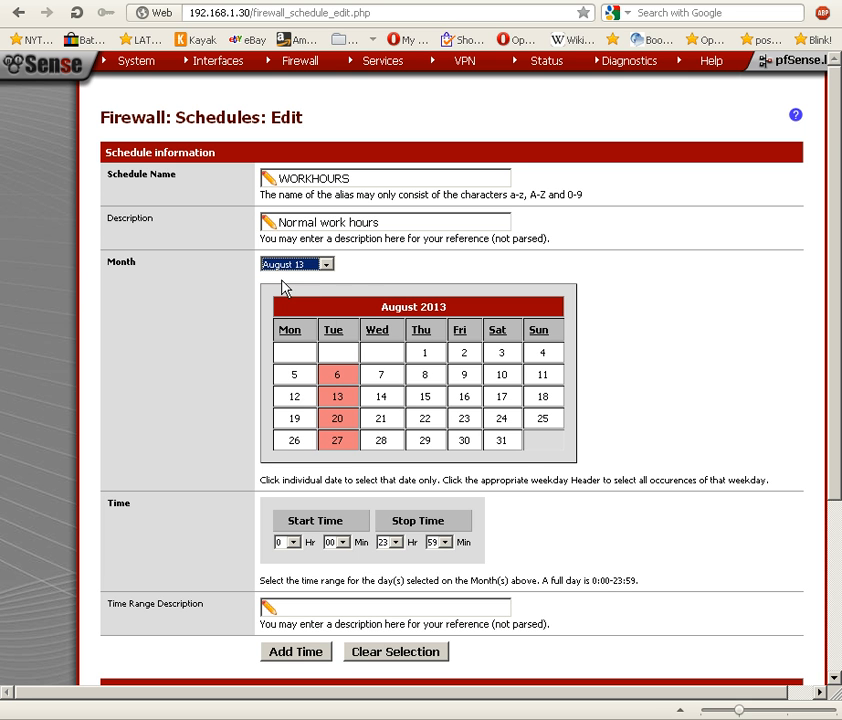
Add every Monday, Wednesday, Thursday and Friday to the schedule's selected days.
left_click(289, 334)
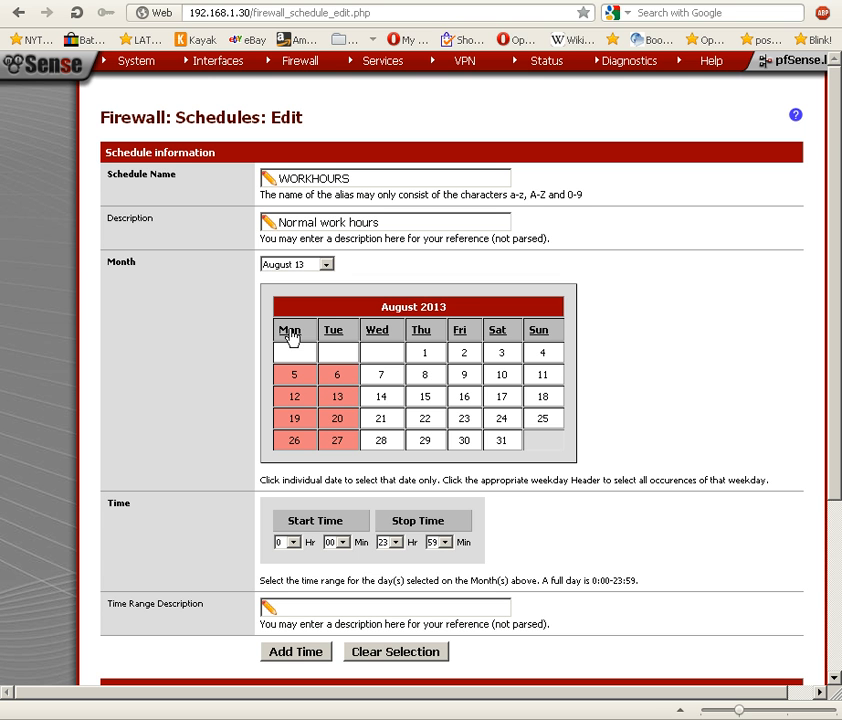
left_click(385, 335)
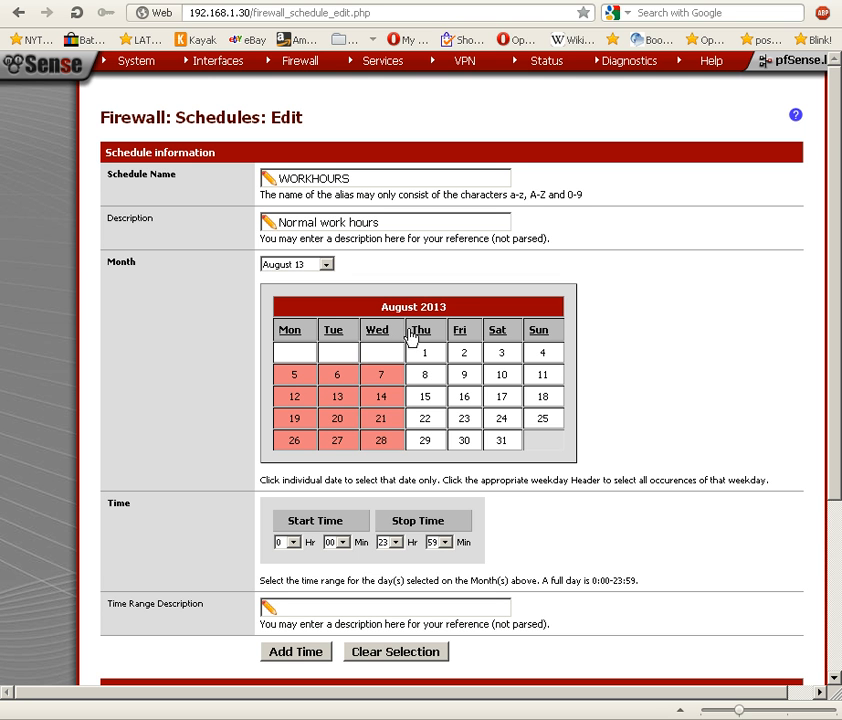
left_click(425, 334)
left_click(461, 335)
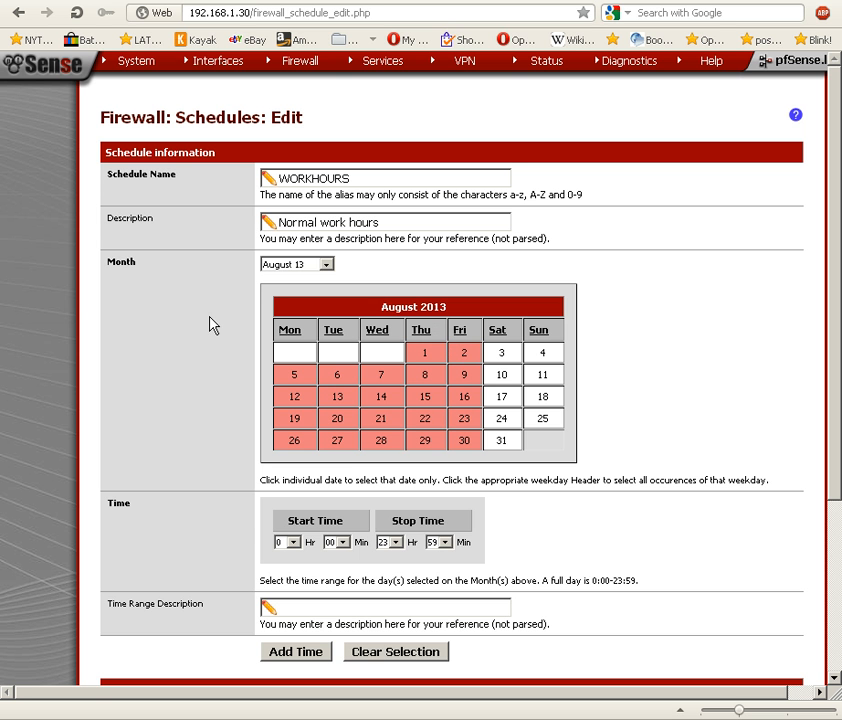
Set the schedule's start time to 9:00 and its stop time to 17:00.
scroll(160, 358, "down", 2)
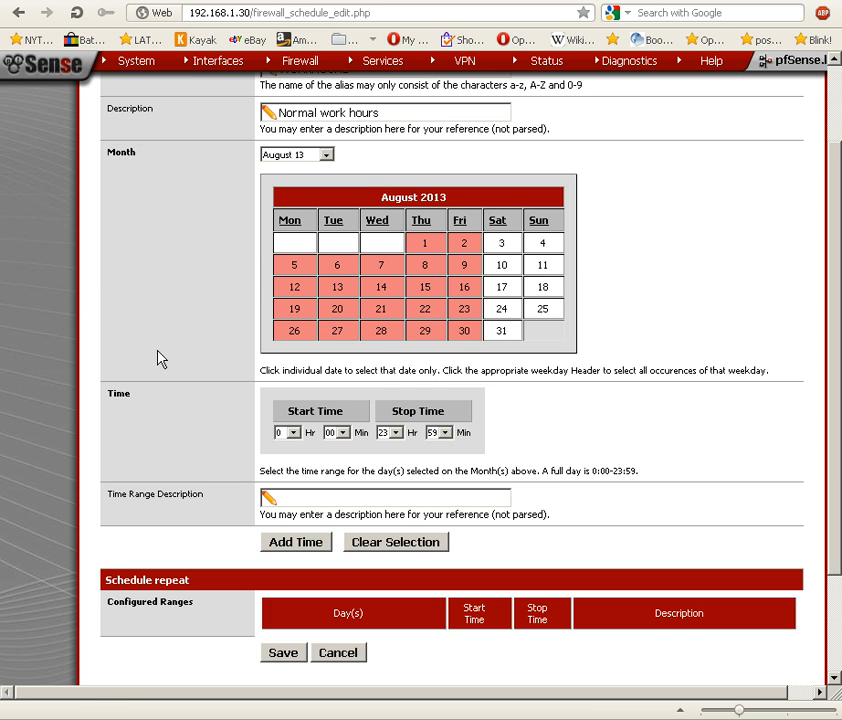
scroll(160, 358, "up", 2)
scroll(160, 358, "down", 2)
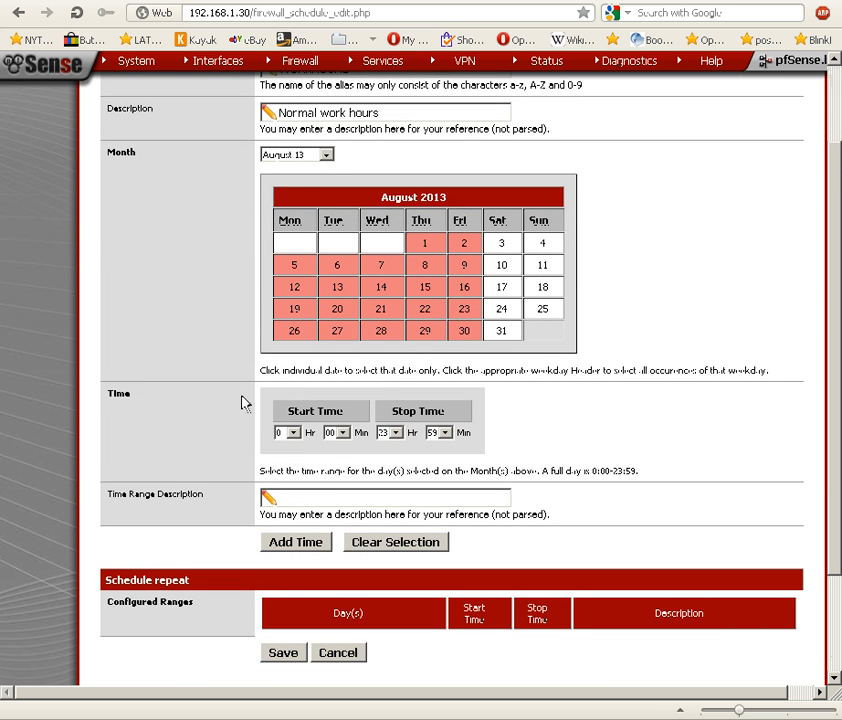
scroll(177, 376, "up", 2)
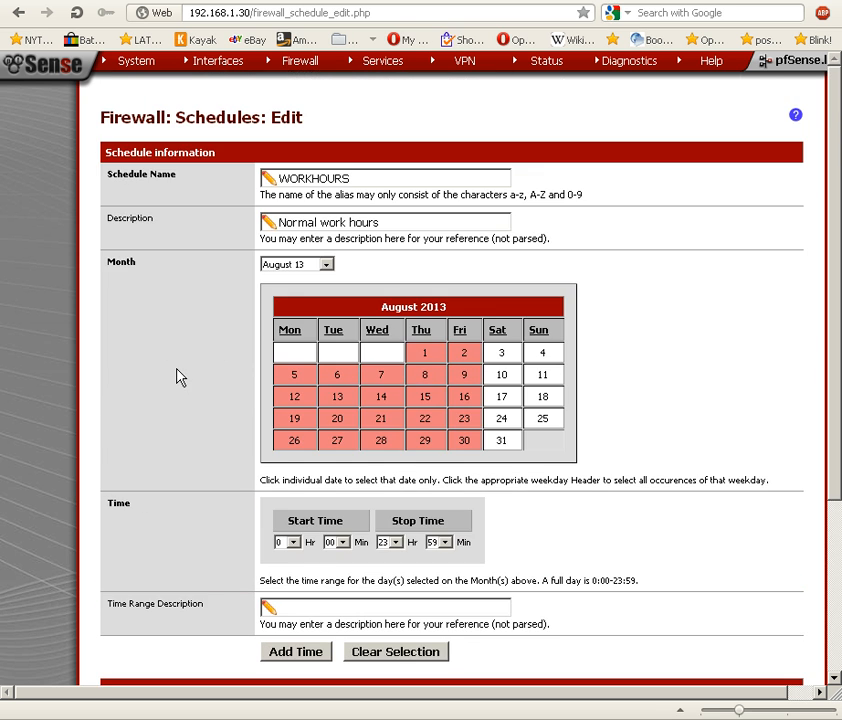
left_click(292, 543)
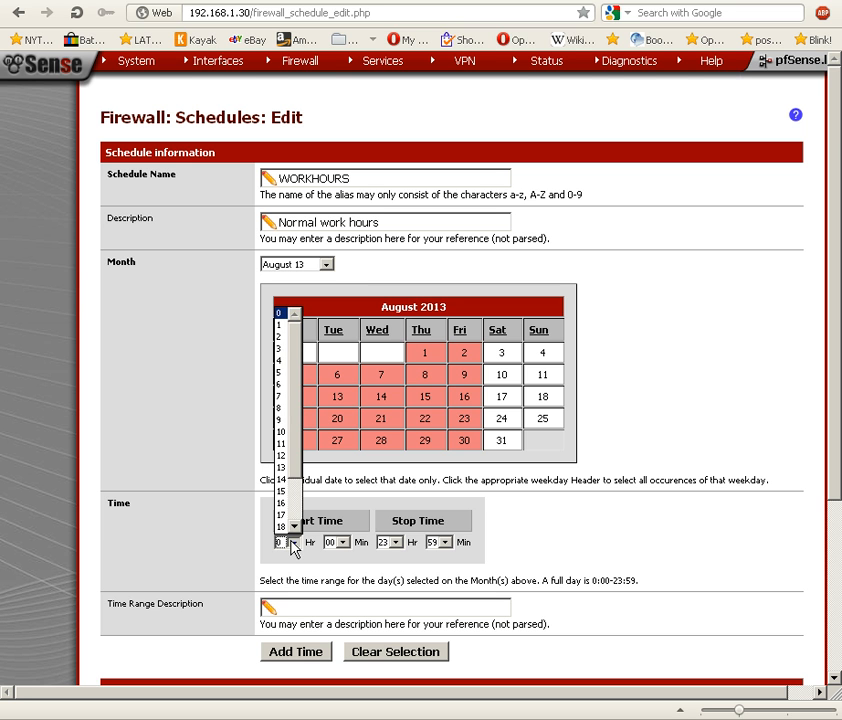
left_click(283, 420)
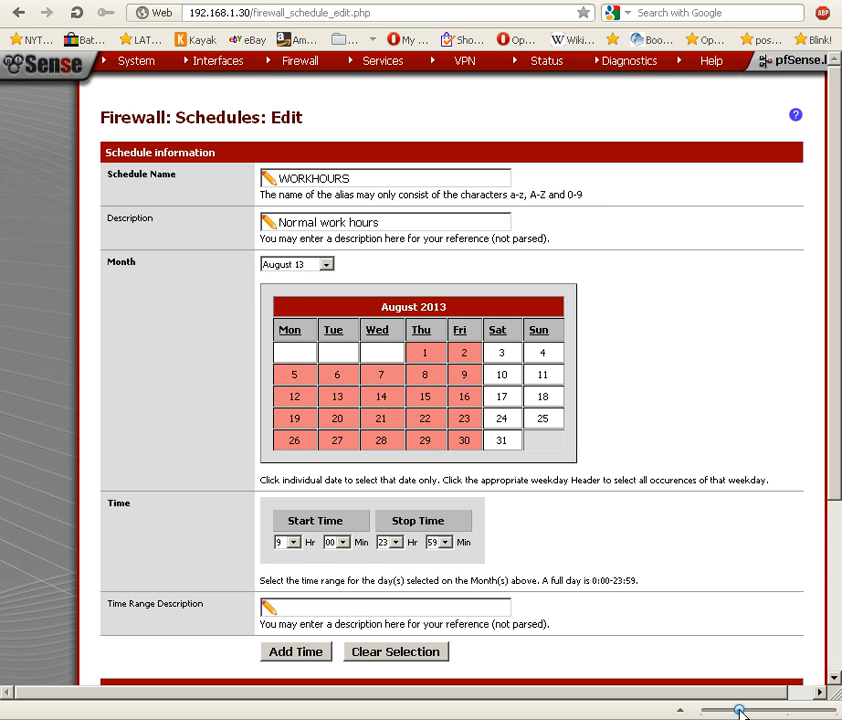
left_click_drag(737, 710, 750, 712)
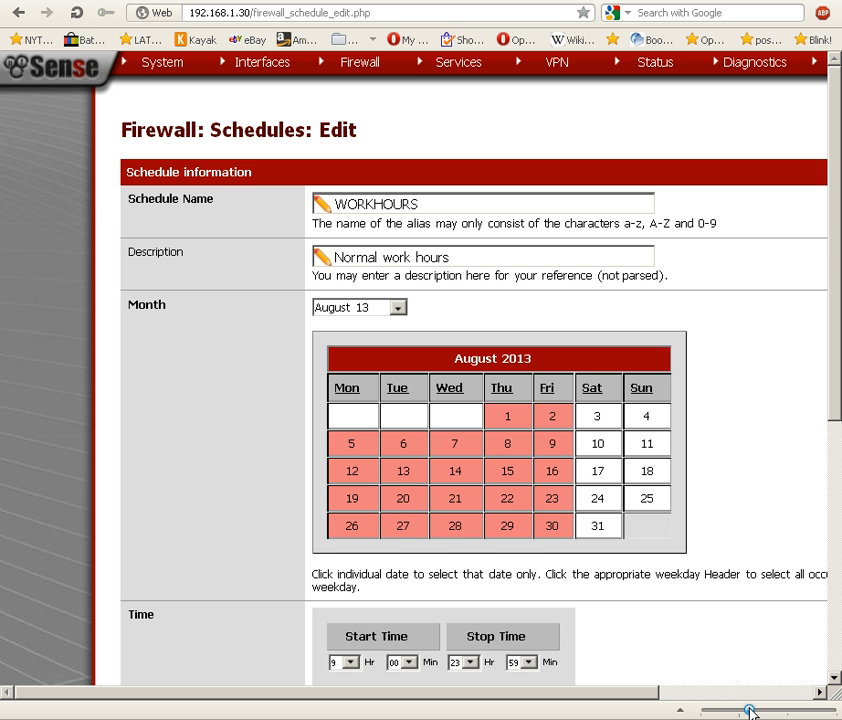
scroll(685, 655, "down", 3)
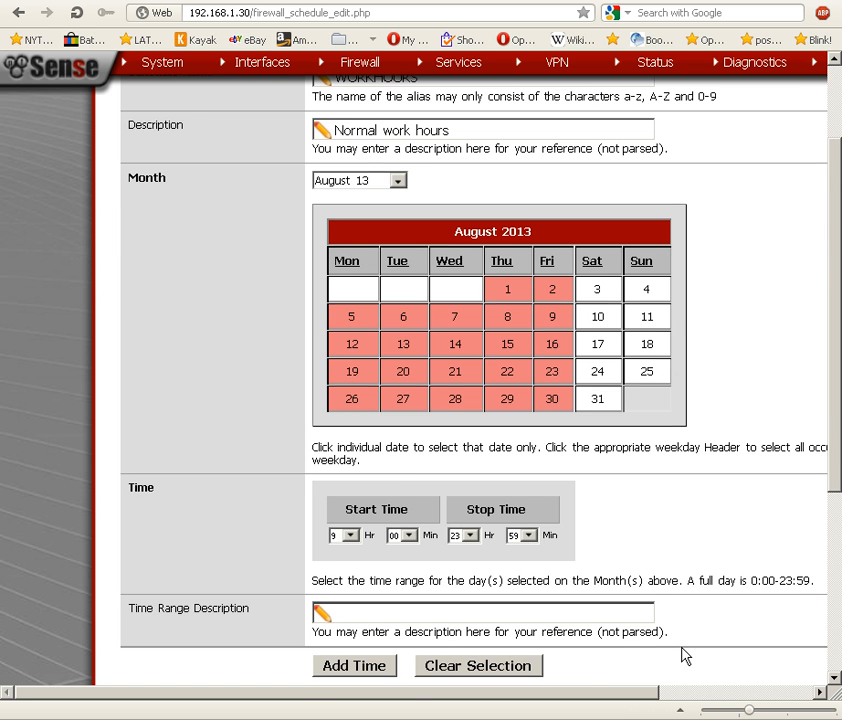
left_click(468, 531)
left_click(463, 435)
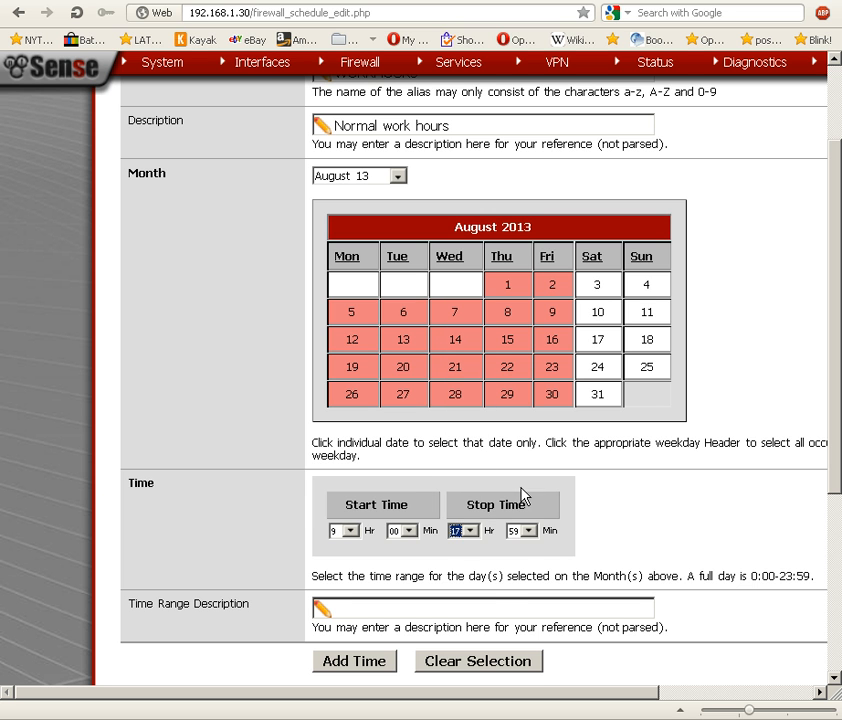
left_click(529, 531)
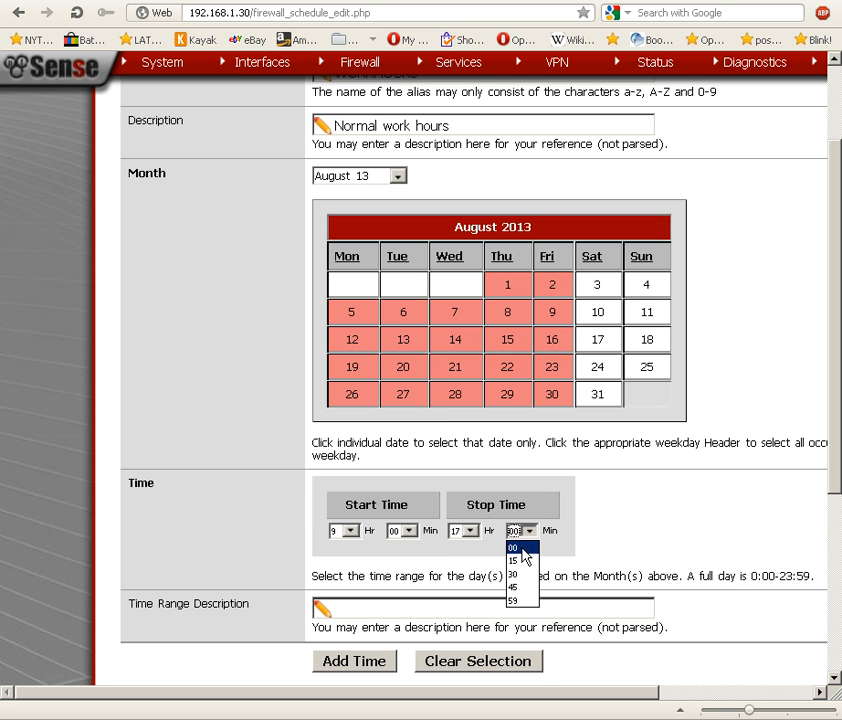
left_click(522, 549)
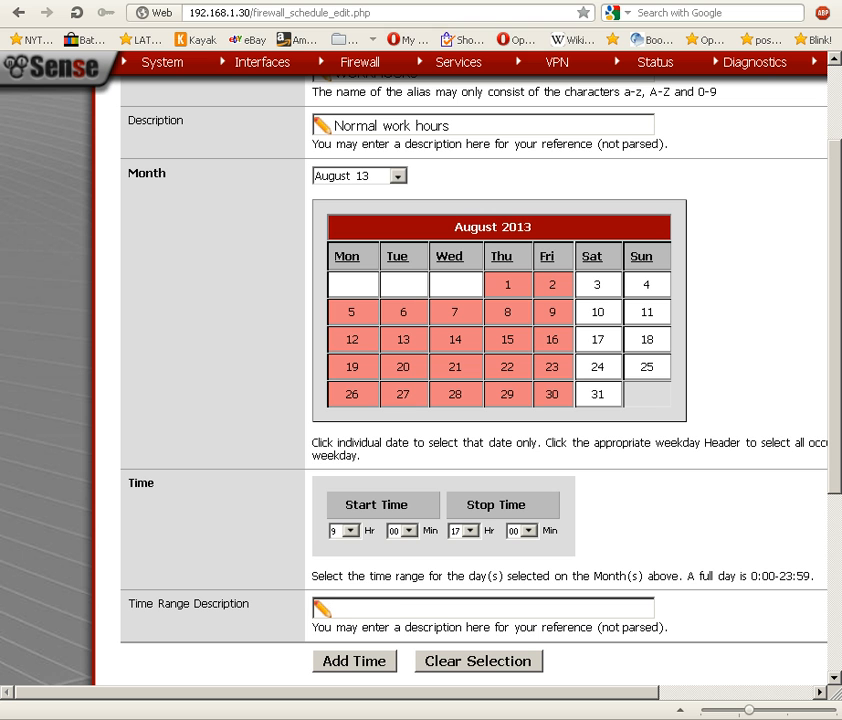
Add the time range with the description "Monday-Friday 9AM-5PM" and save the schedule.
left_click(376, 608)
type("Monday-Friday ")
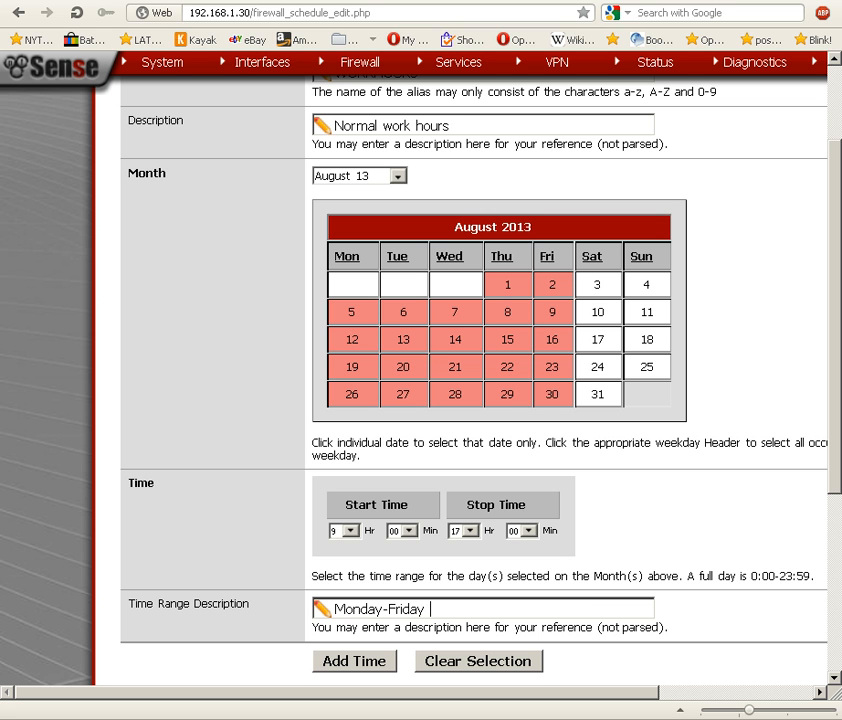
type("9AM-5PM")
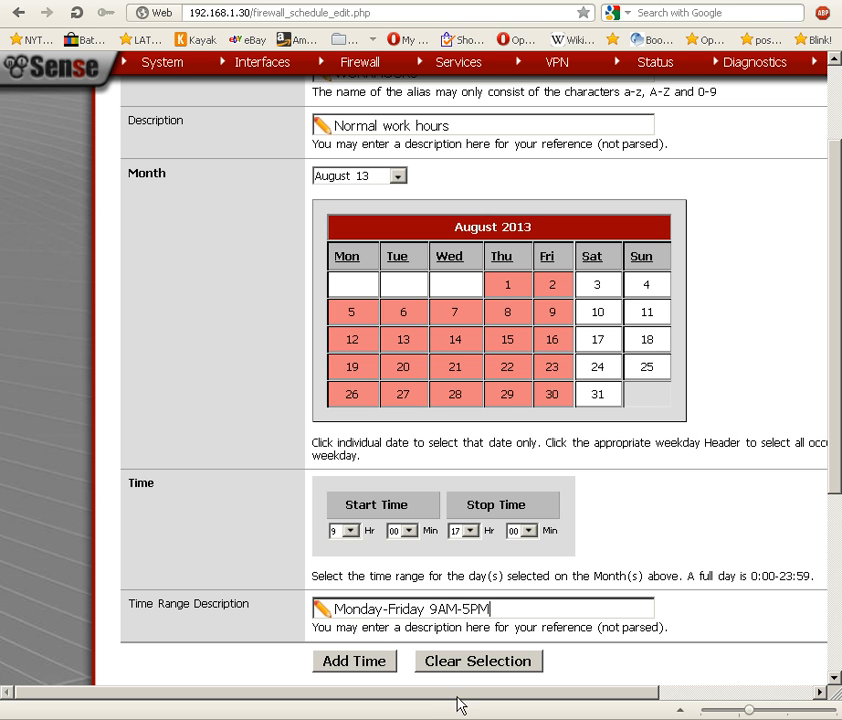
left_click(360, 665)
scroll(196, 578, "down", 5)
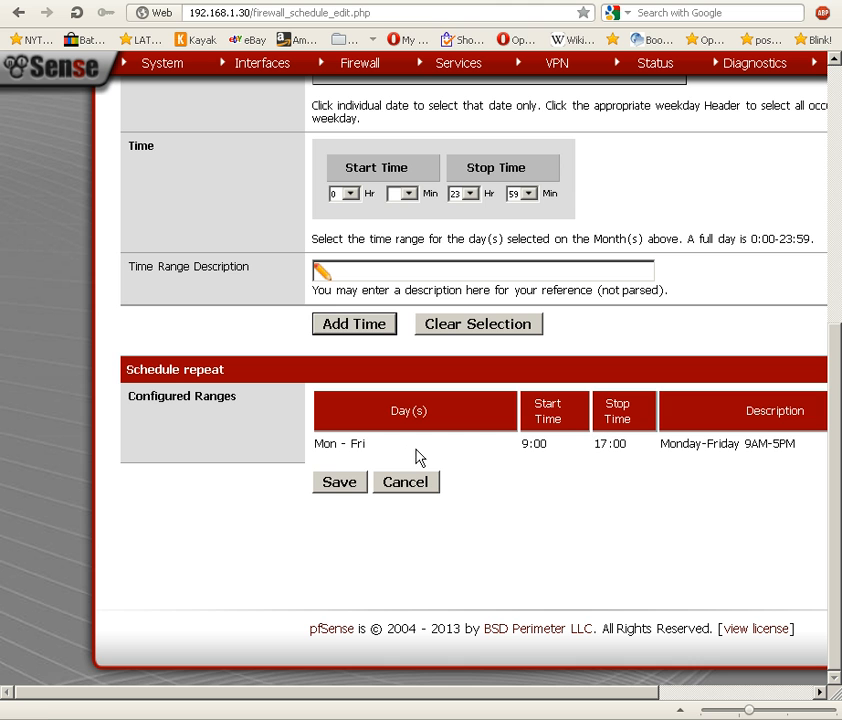
left_click(338, 484)
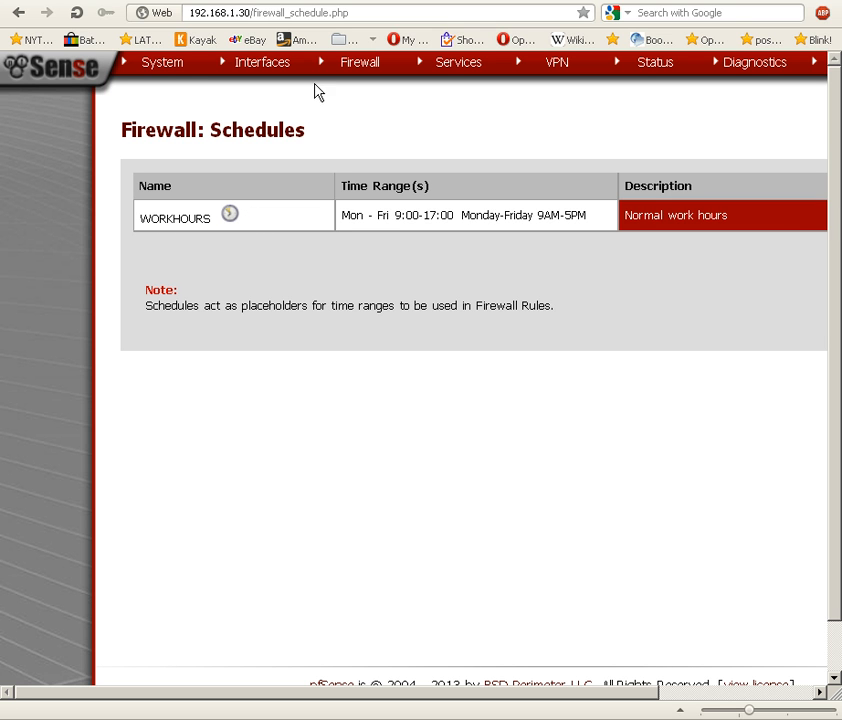
Open the firewall rules for the WAN interface and bring the rules' editing controls into view.
mouse_move(358, 71)
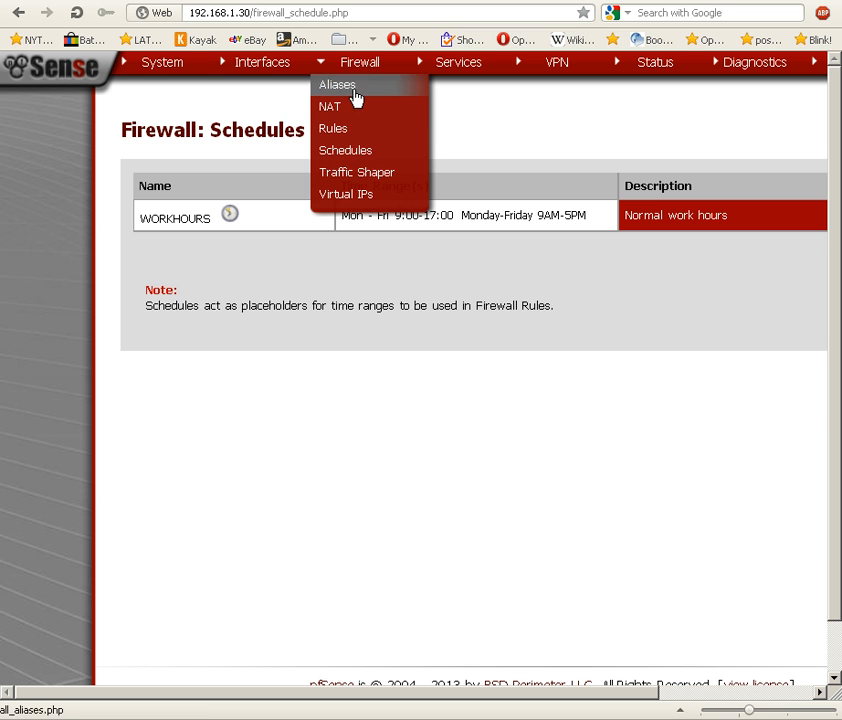
left_click(341, 138)
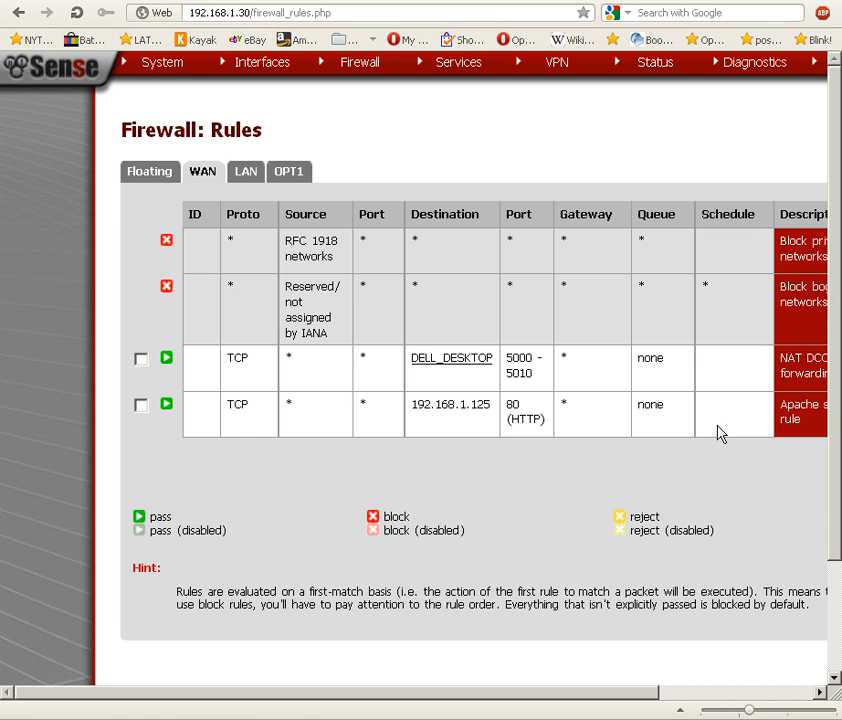
left_click_drag(583, 697, 666, 688)
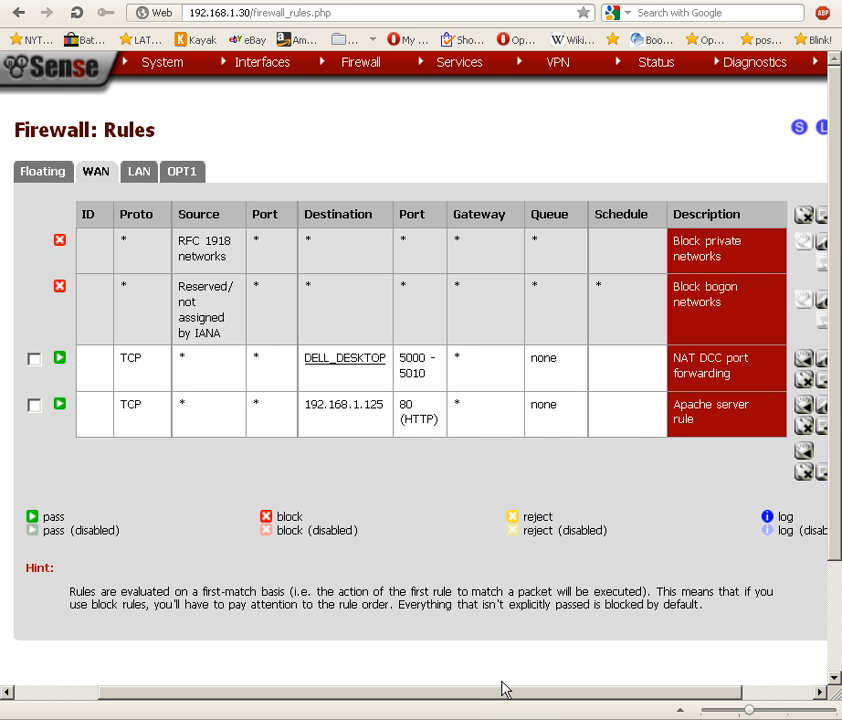
Edit the WAN firewall rule described as "Apache server rule", set its advanced Schedule option to WORKHOURS and save the rule.
left_click_drag(501, 691, 505, 691)
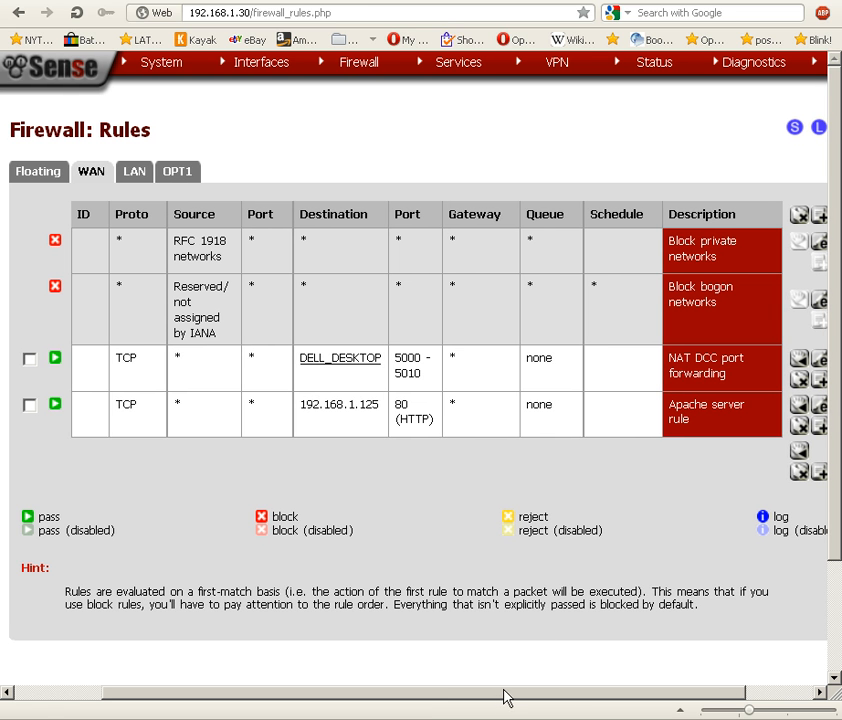
left_click(820, 408)
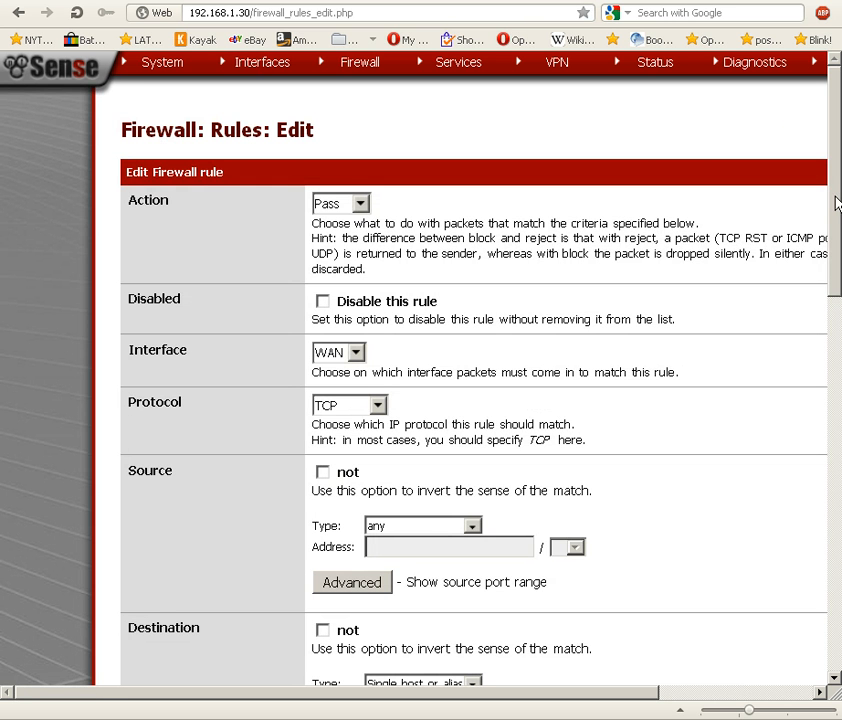
scroll(838, 312, "down", 1)
left_click_drag(838, 312, 838, 494)
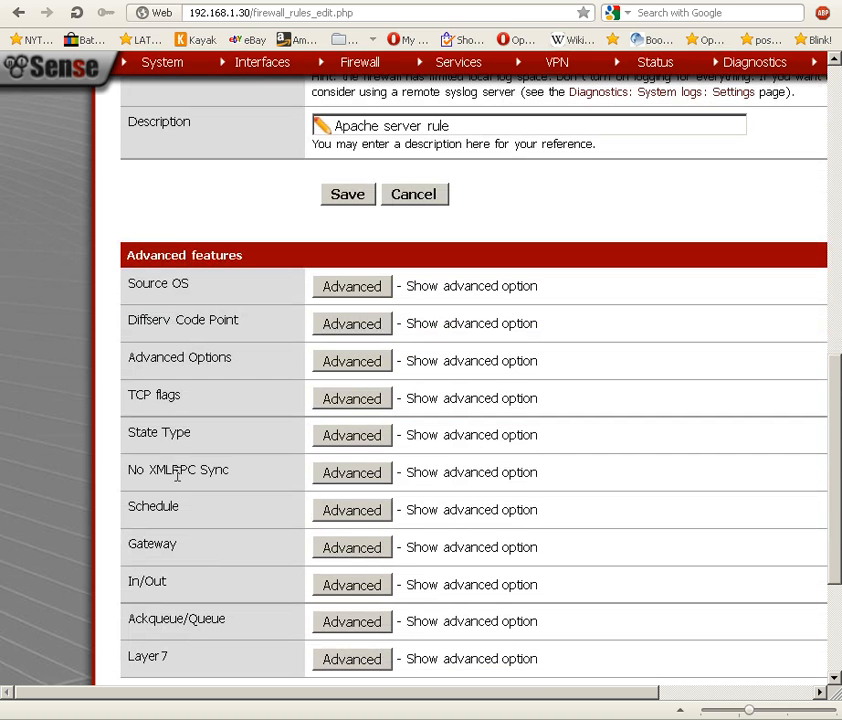
left_click(349, 511)
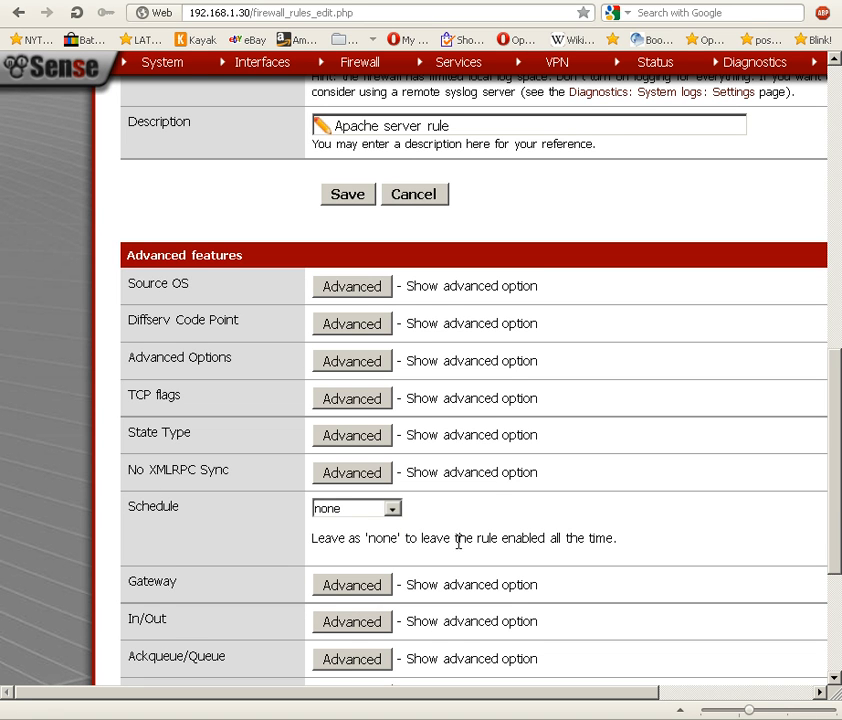
left_click(394, 510)
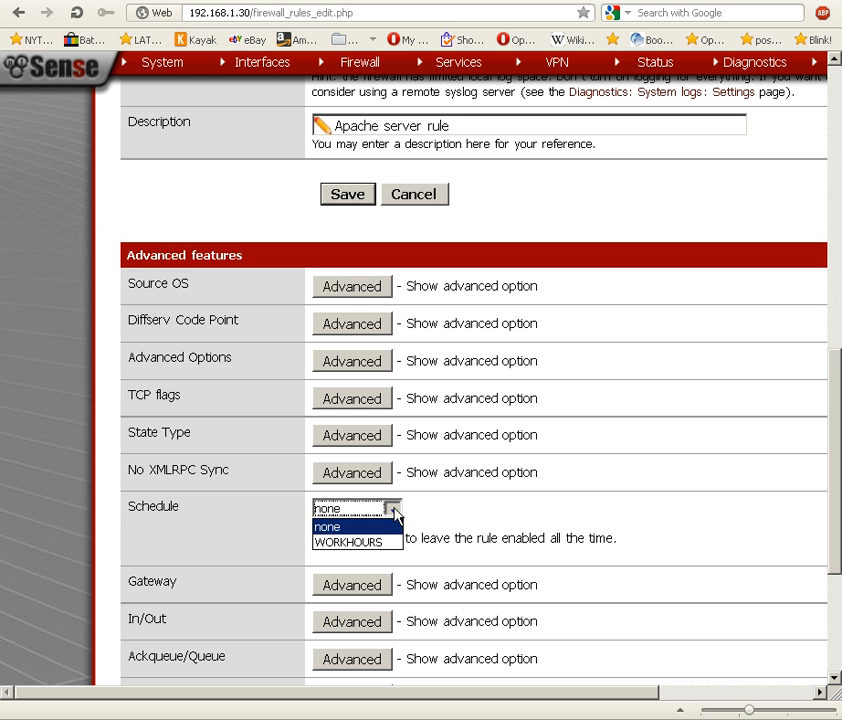
left_click(353, 544)
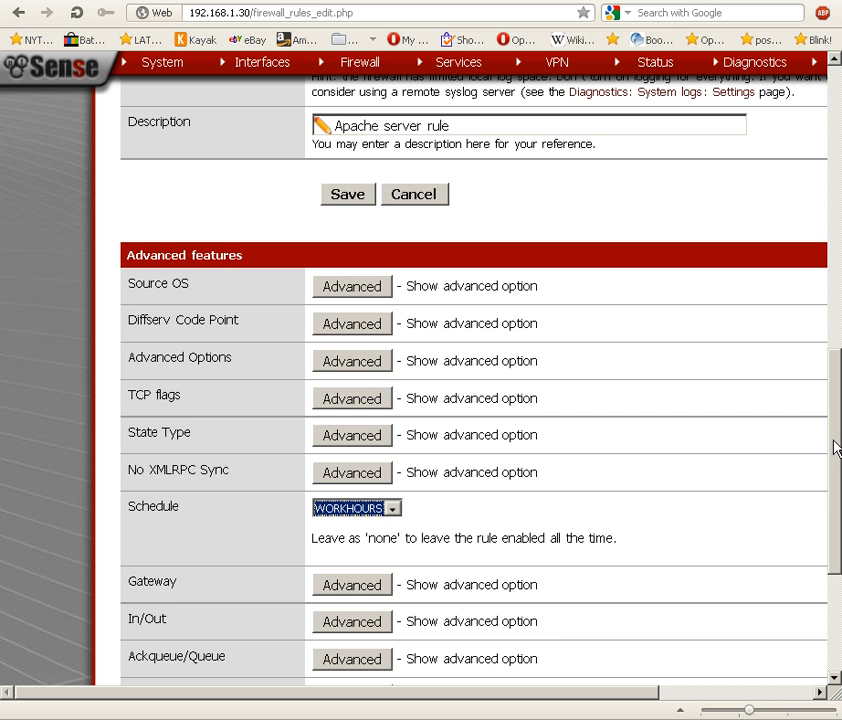
left_click_drag(831, 447, 835, 510)
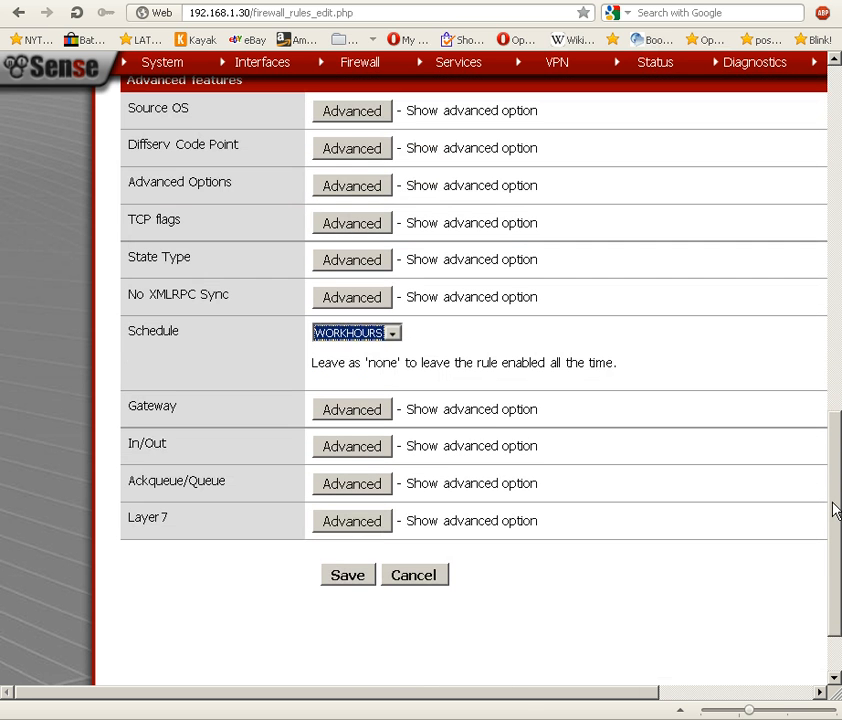
left_click(345, 580)
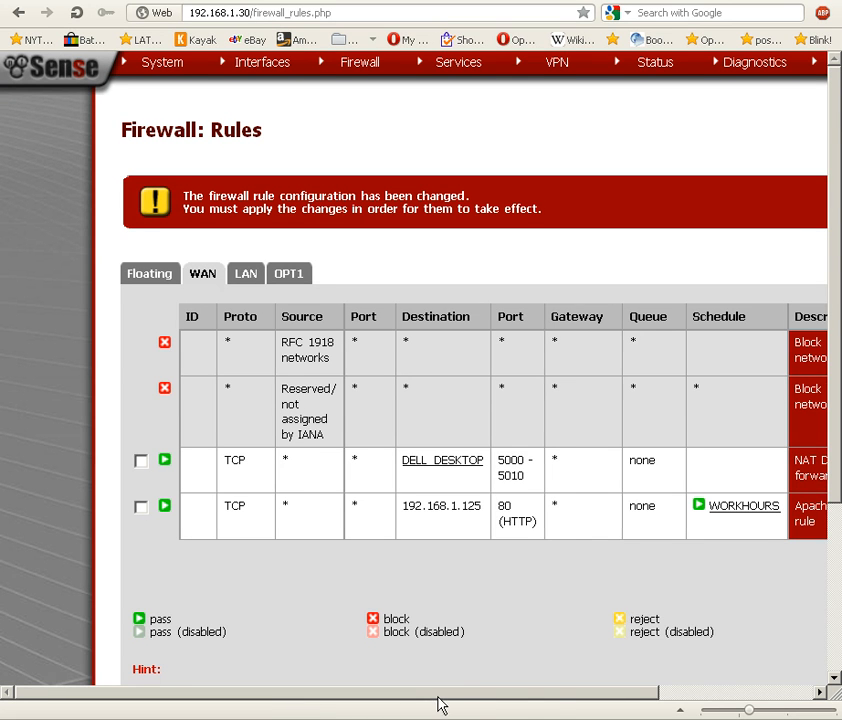
Check the WORKHOURS schedule details on the Apache server rule and apply the pending firewall rule changes.
left_click_drag(438, 701, 553, 697)
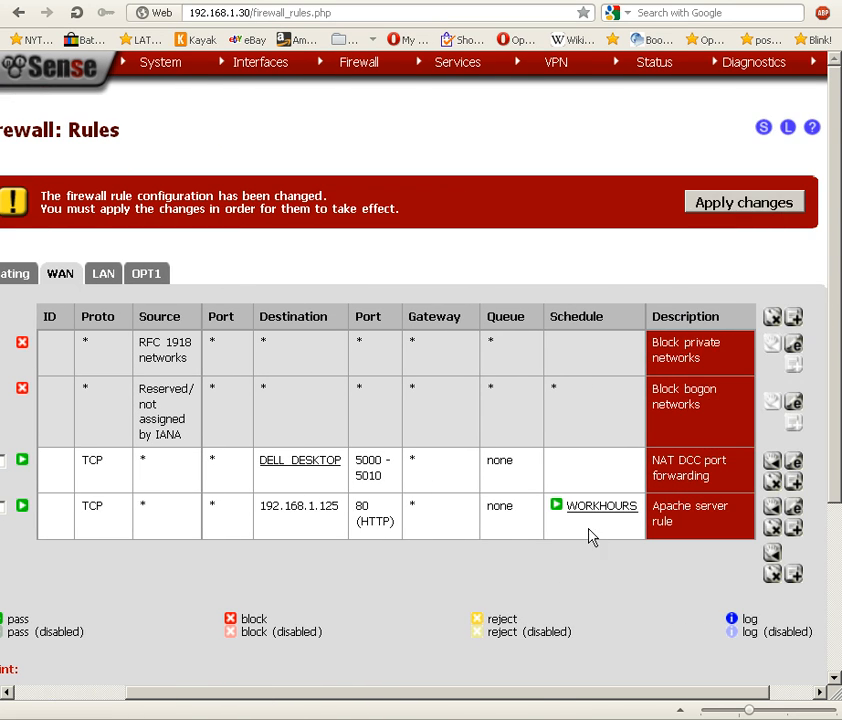
mouse_move(612, 511)
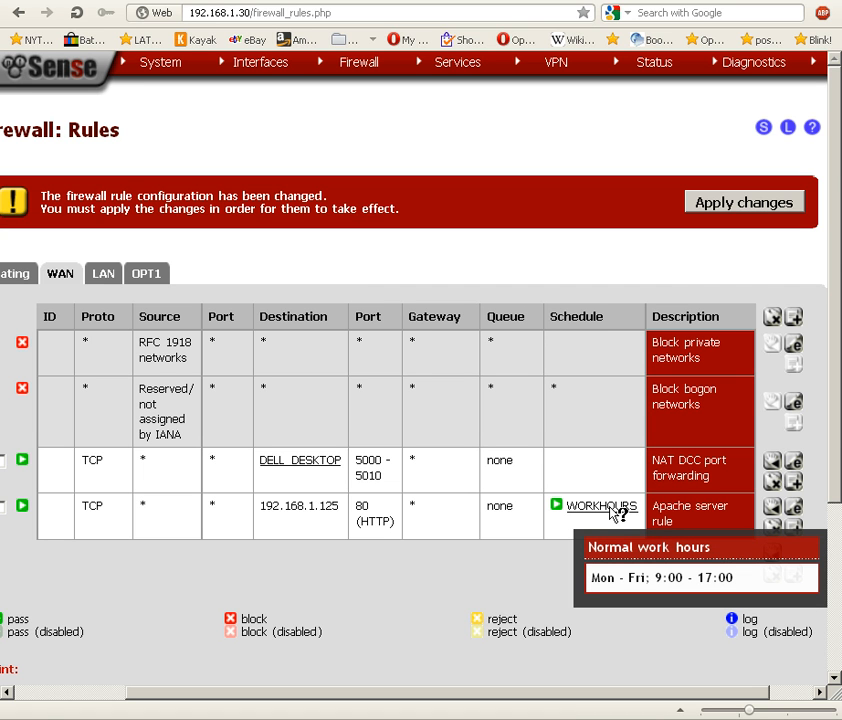
left_click(699, 203)
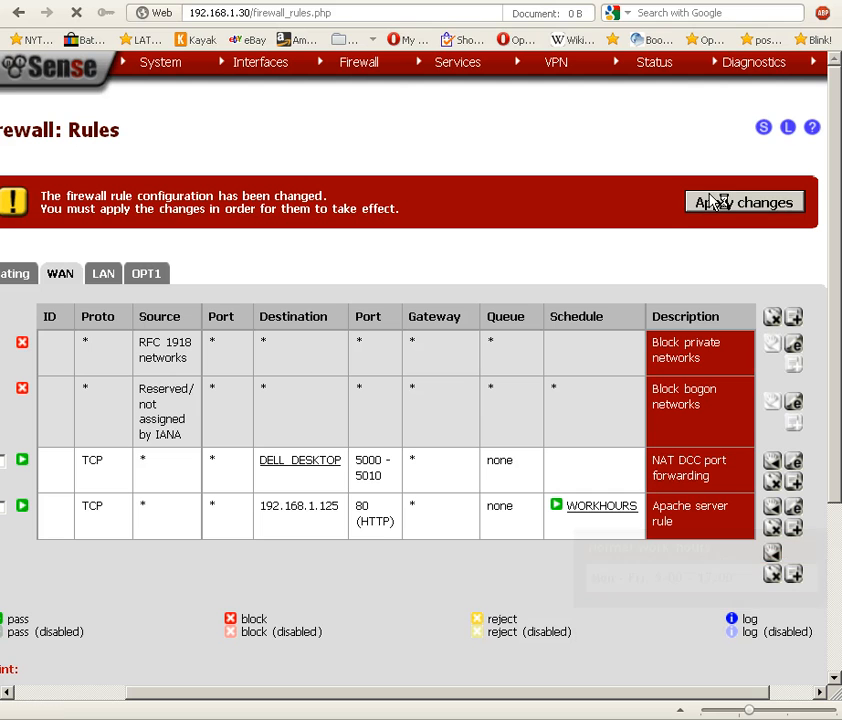